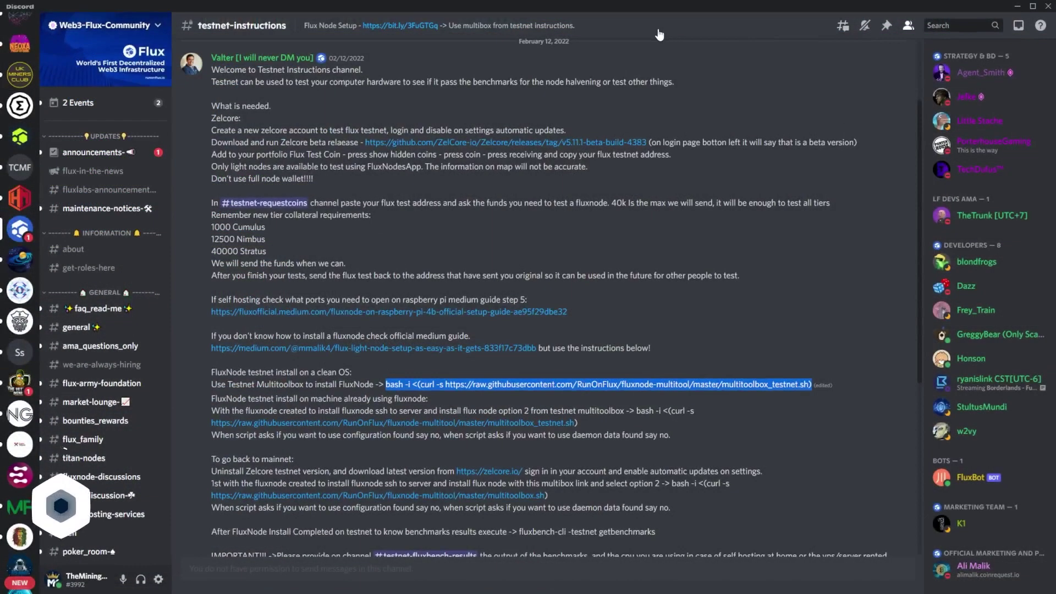
- Scroll to the TESTNET section and open #testnet-requestcoins, where the 40000 test-coin request was answered
scroll(100, 349, "down", 6)
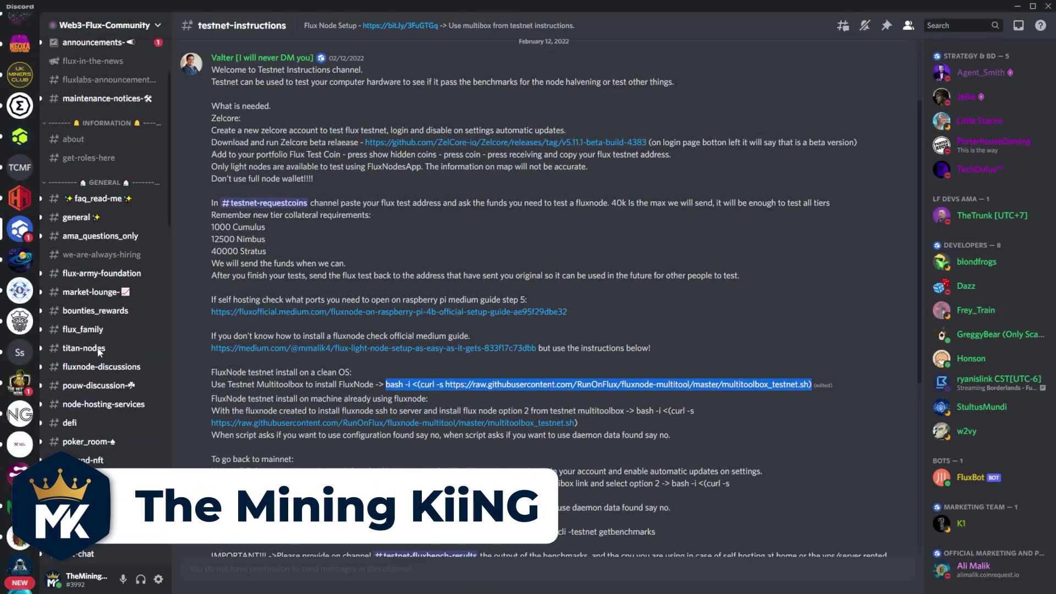
scroll(101, 345, "down", 4)
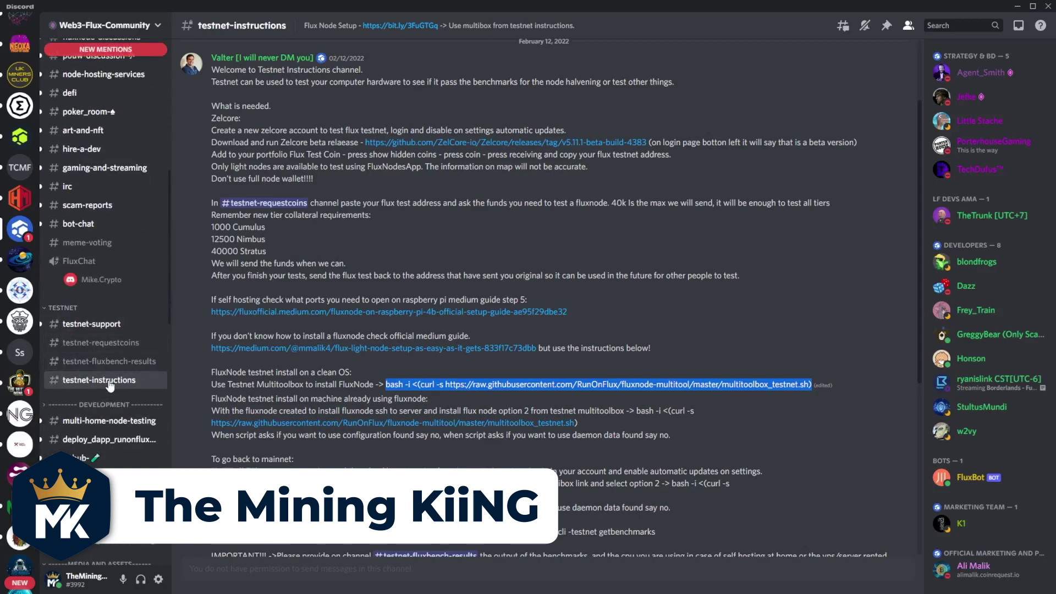
scroll(221, 384, "up", 2)
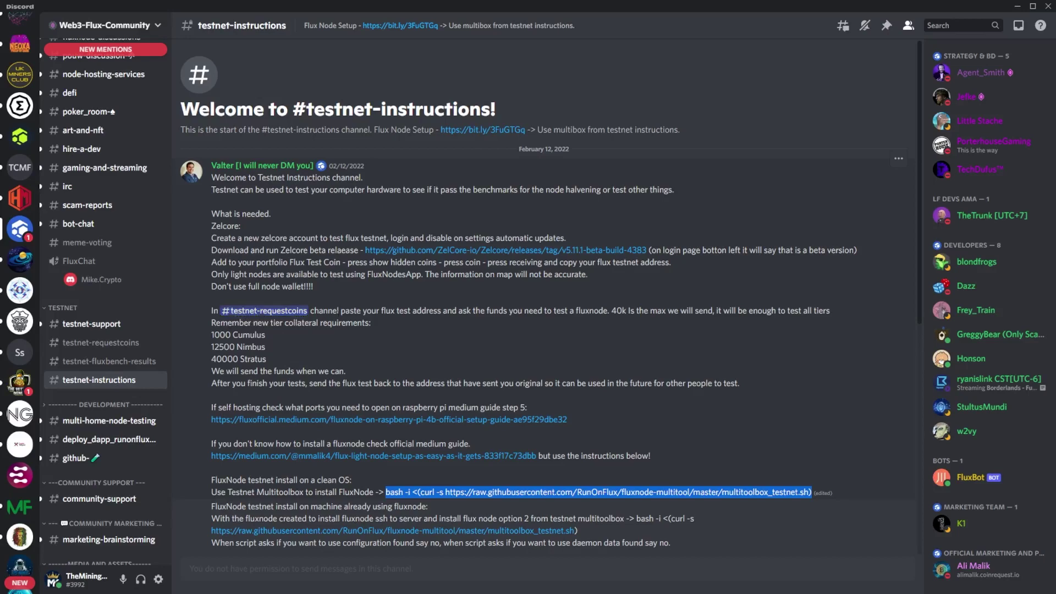
left_click(96, 343)
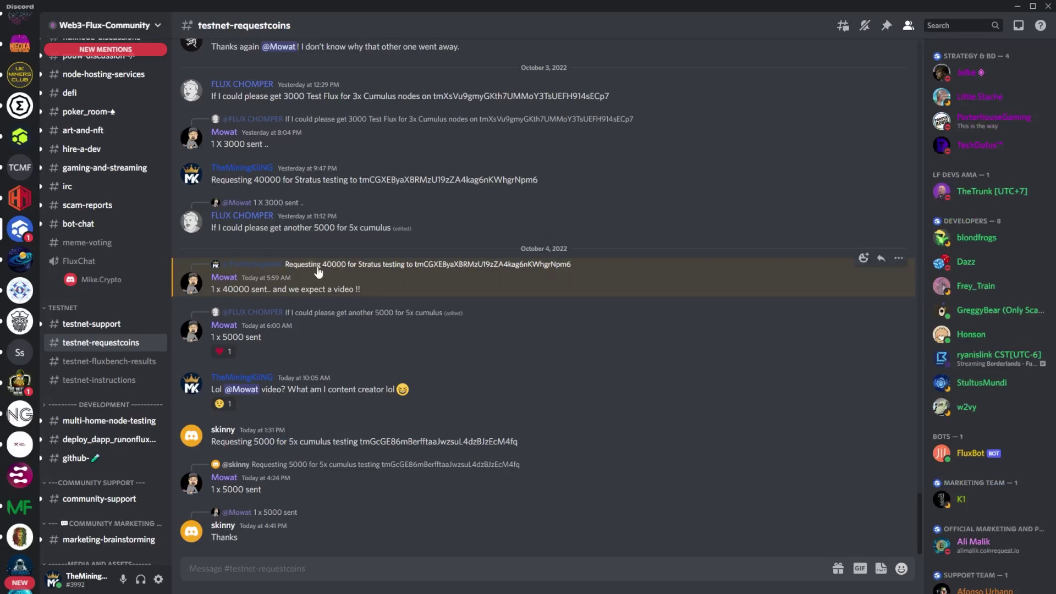
- In Zelcore, search 'flux' under Add Assets, then close it to confirm Flux Test Coin holds 40000 TESTFLUX
key("alt+Tab")
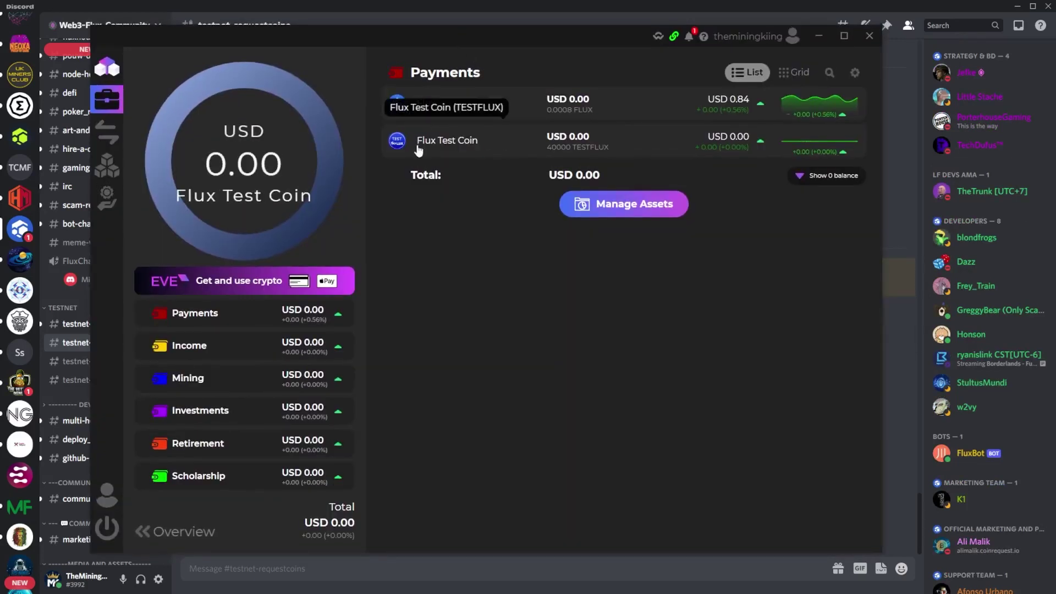
left_click(649, 208)
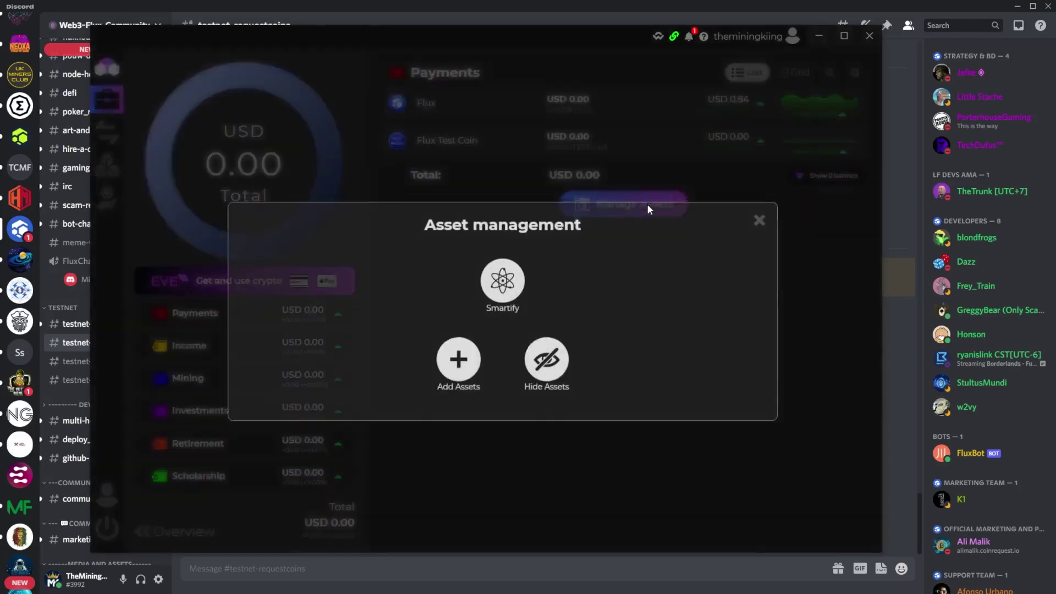
left_click(459, 342)
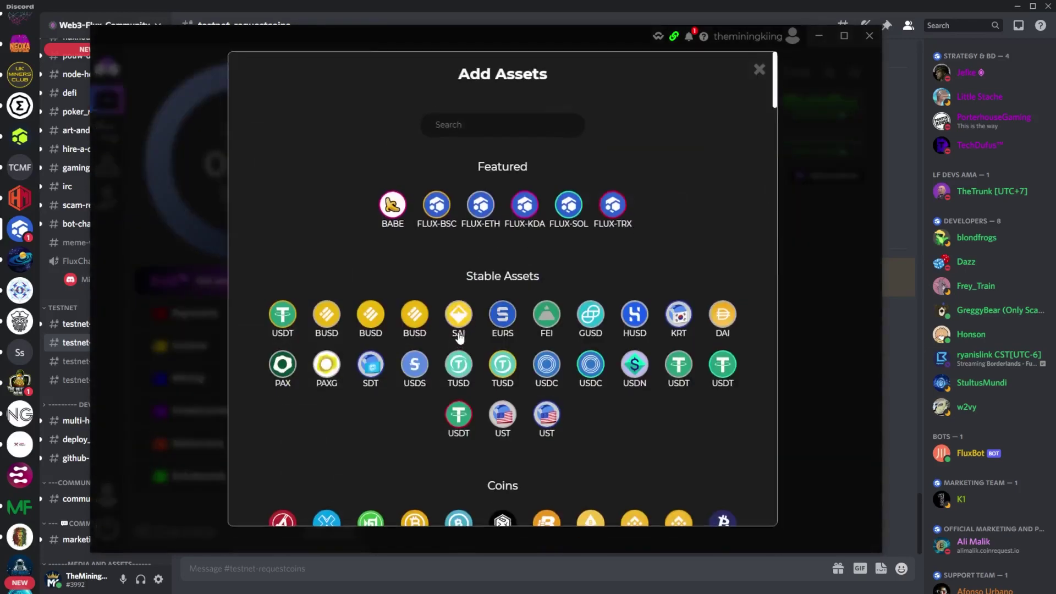
left_click(451, 126)
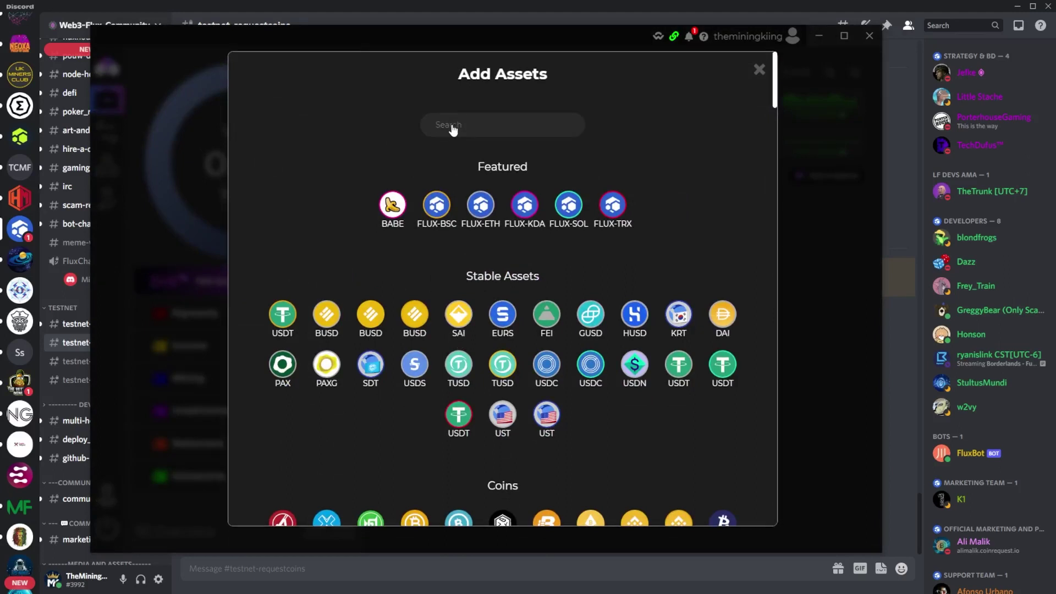
type("flux")
scroll(470, 246, "down", 4)
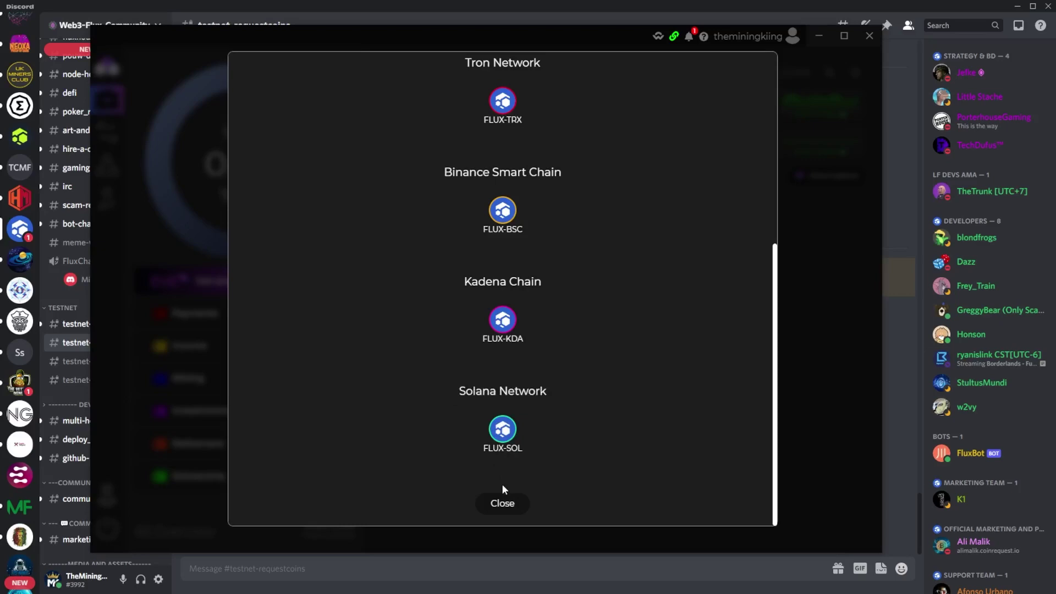
left_click(503, 502)
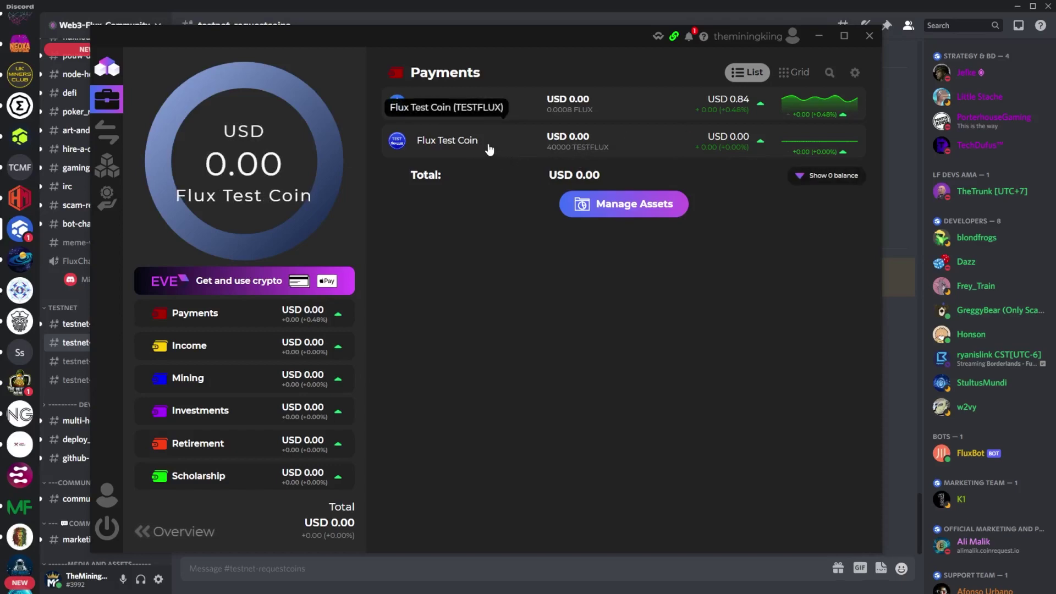
- Copy the Flux Test Coin receiving address from Zelcore's Receive view and bring Discord back
left_click(467, 149)
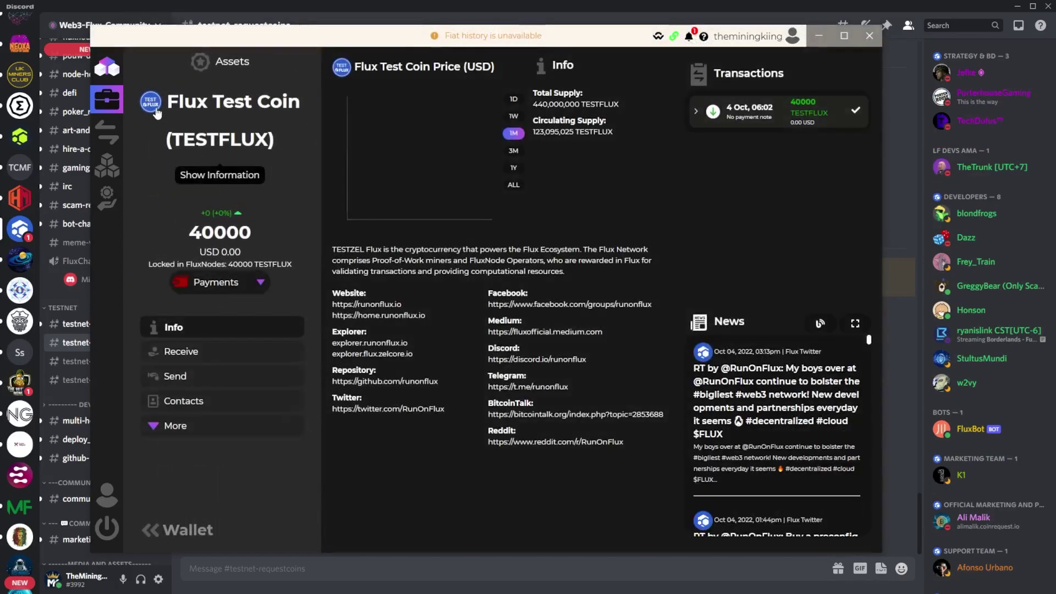
left_click(226, 352)
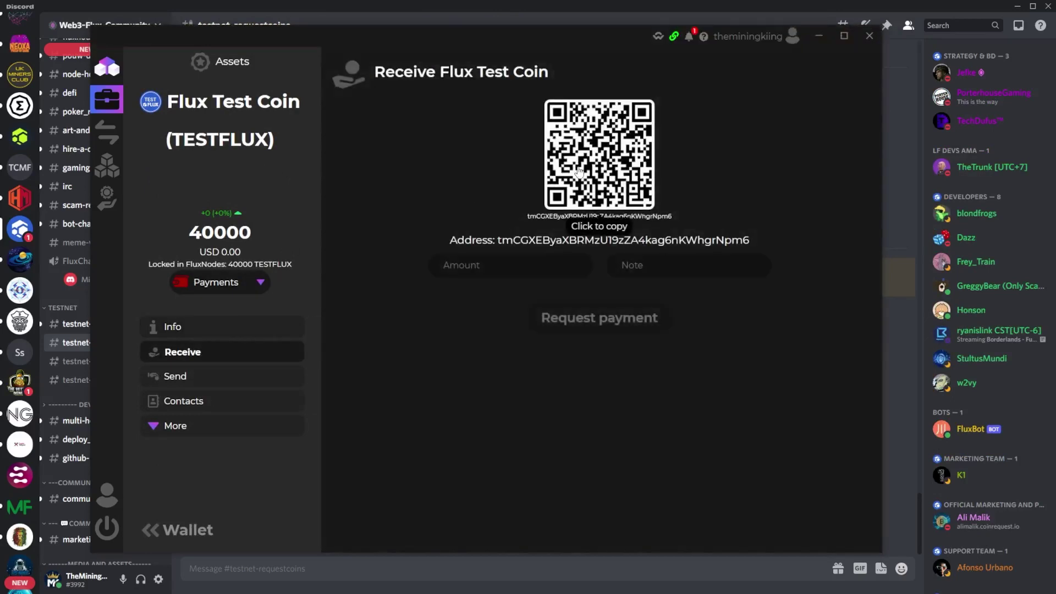
left_click(579, 172)
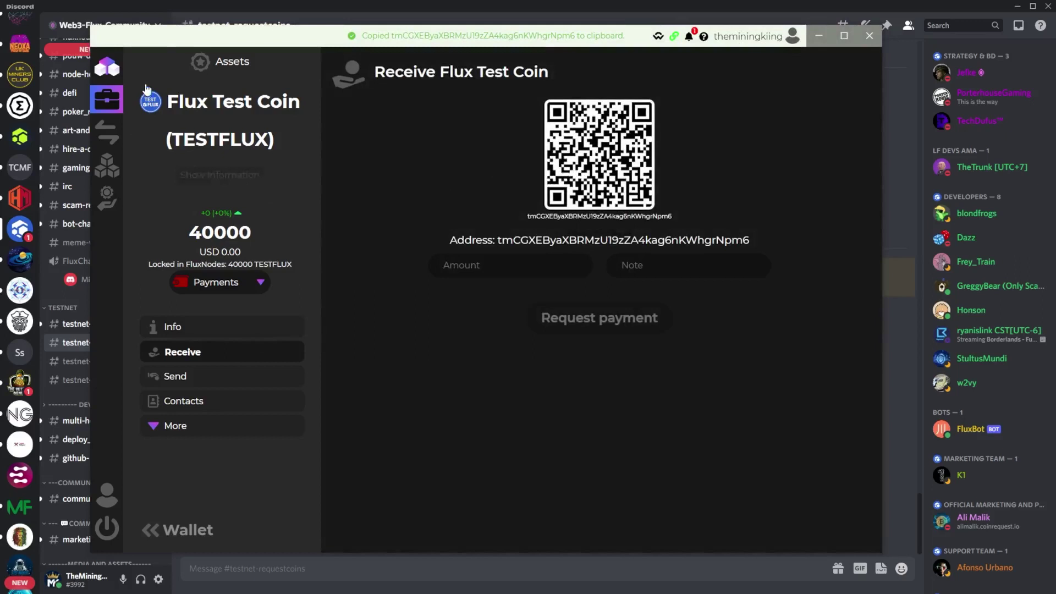
left_click(110, 5)
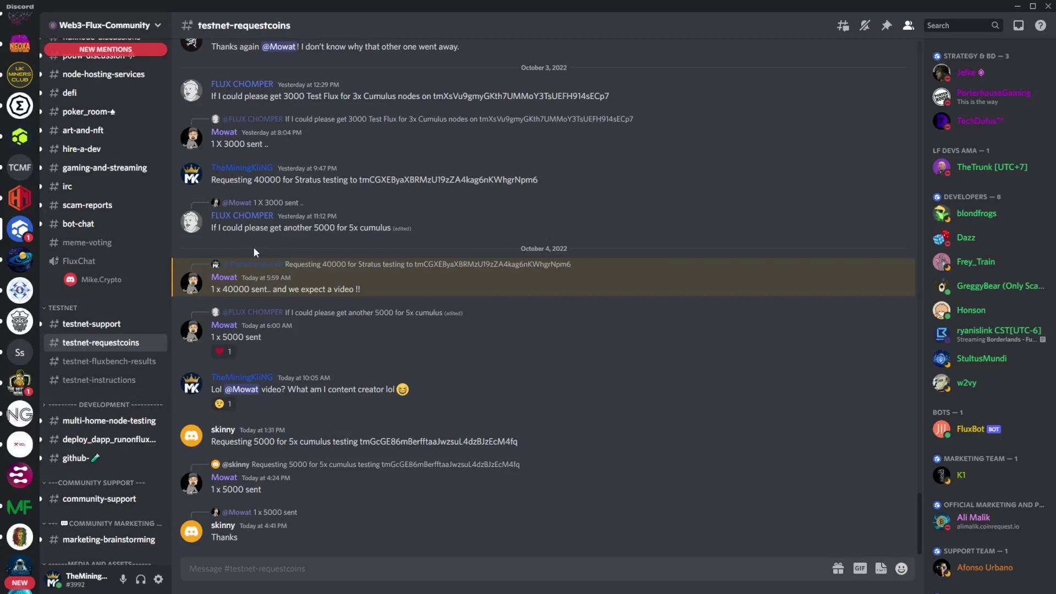
- Open the #testnet-instructions channel in Discord's sidebar
left_click(99, 380)
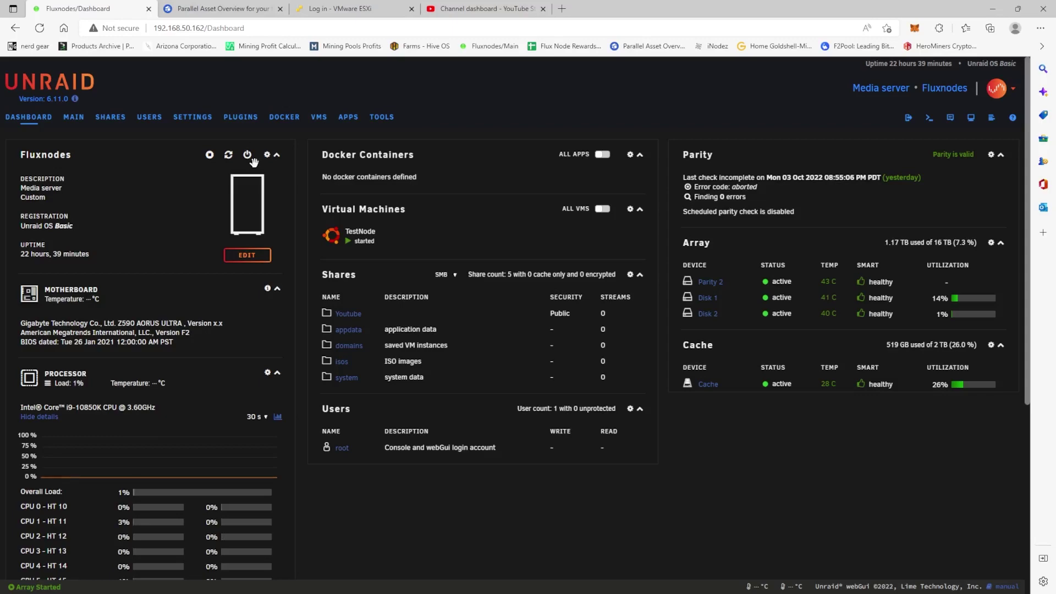
- Scroll the Unraid dashboard to confirm the TestNode virtual machine shows as started
scroll(158, 223, "down", 3)
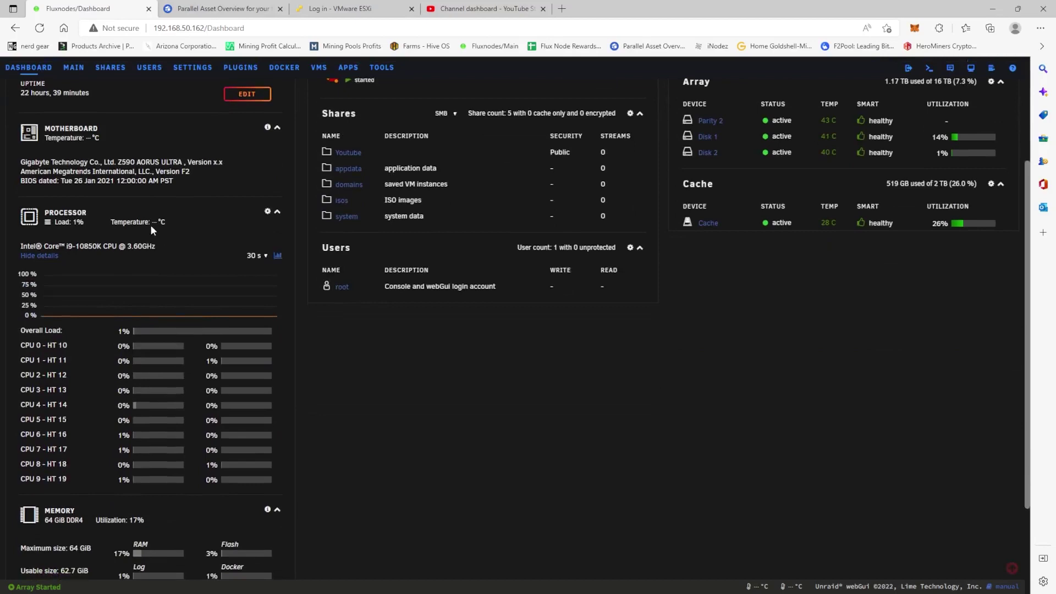
scroll(150, 224, "up", 1)
scroll(150, 225, "up", 1)
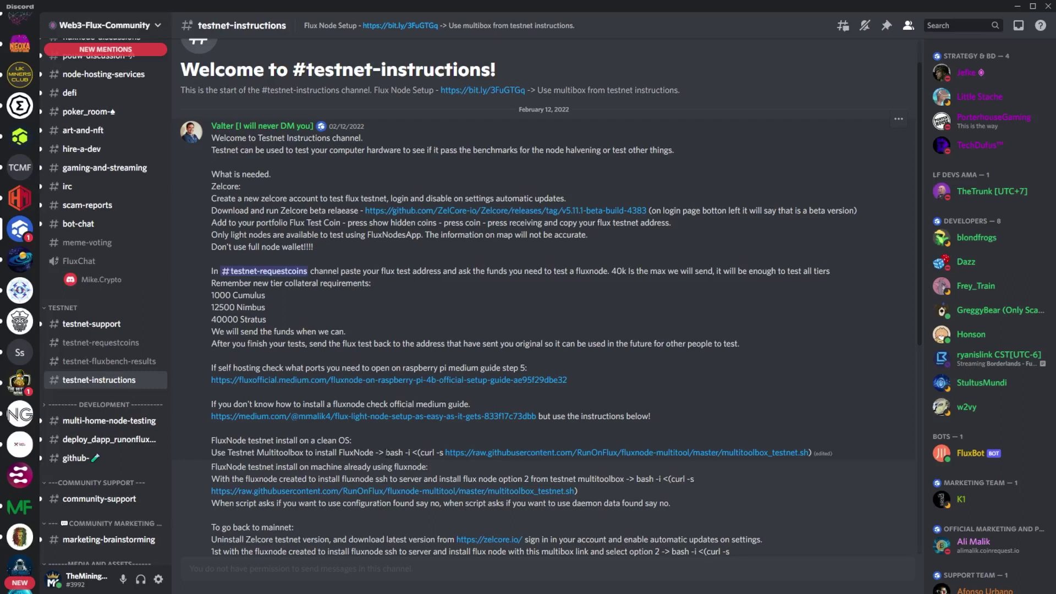
- Copy the bash -i <(curl -s …multitoolbox_testnet.sh) install command and switch to PuTTY
left_click_drag(386, 452, 811, 452)
right_click(787, 460)
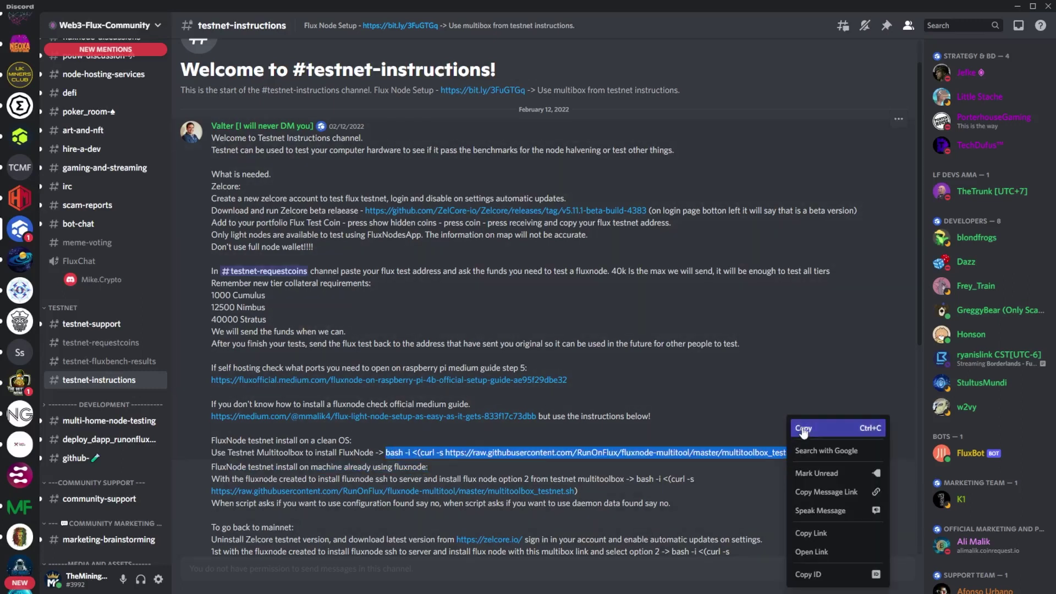
left_click(804, 432)
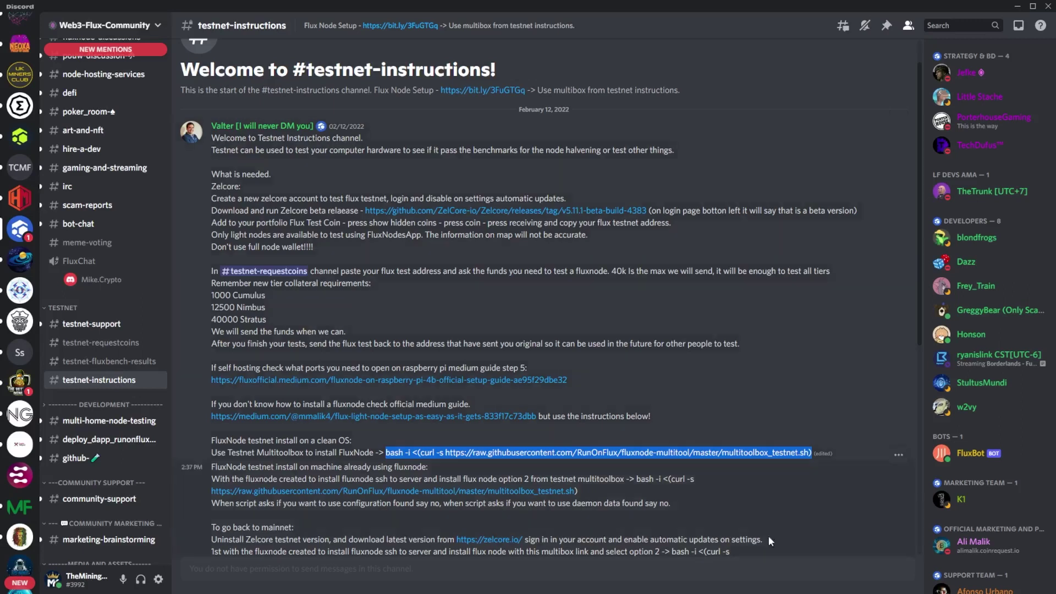
key("alt+Tab")
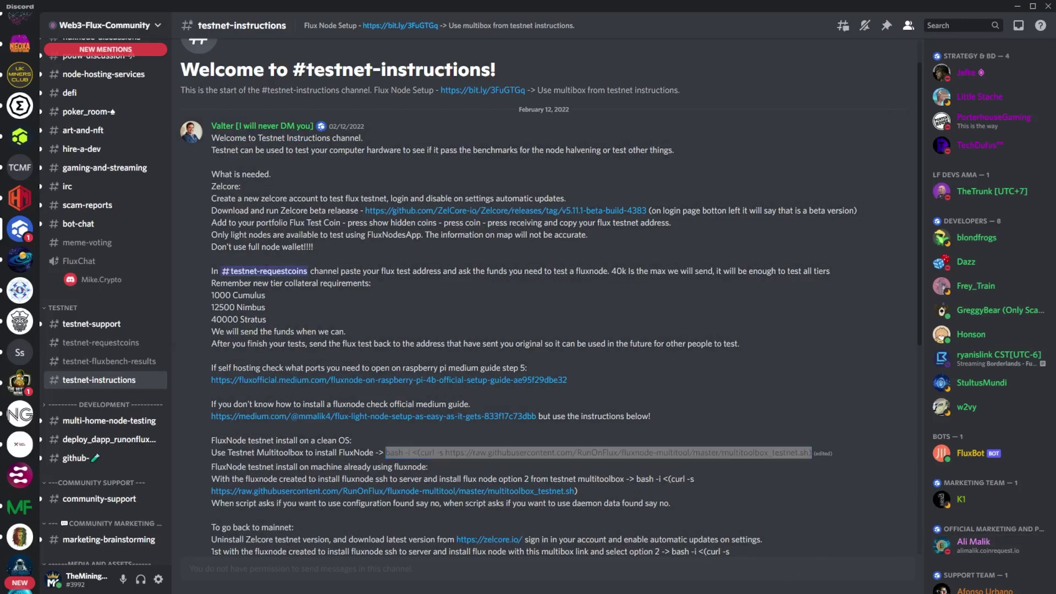
- Paste and run the testnet multitoolbox script, trying option 2 until it warns to use su -
key("shift+Insert")
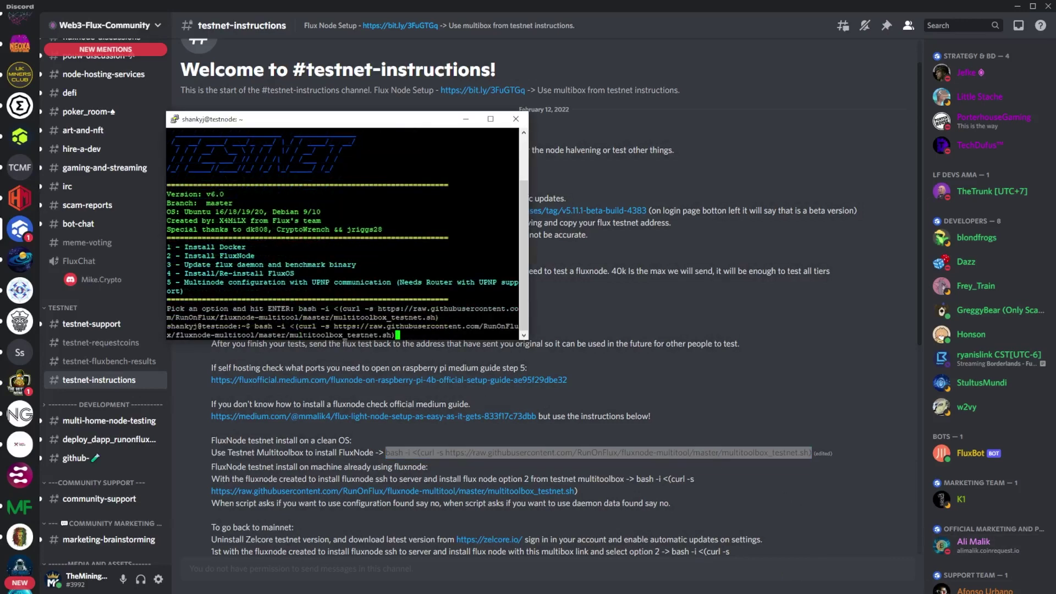
key("Return")
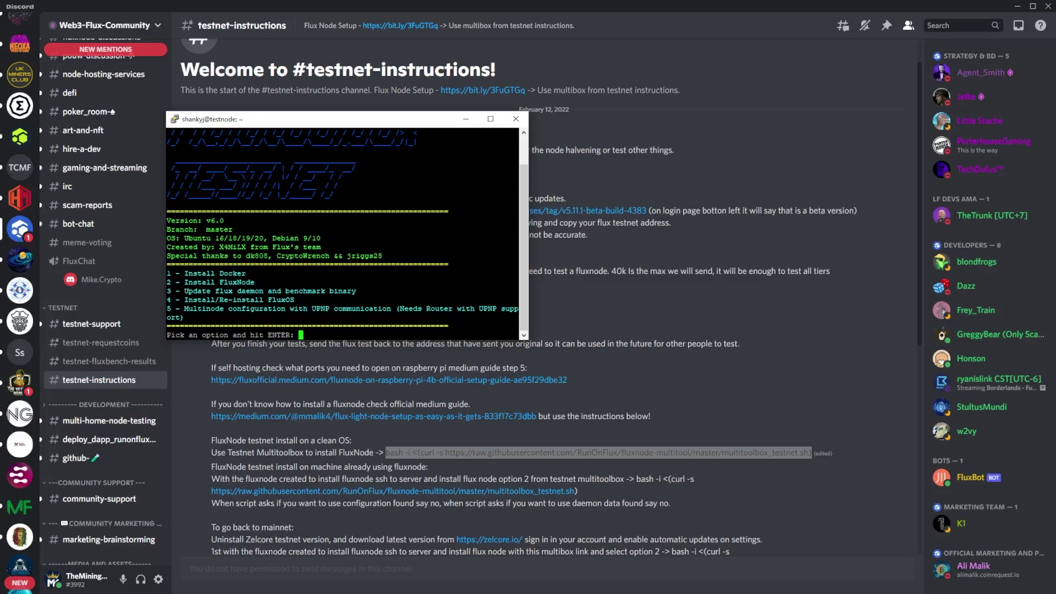
type("2")
key("Return")
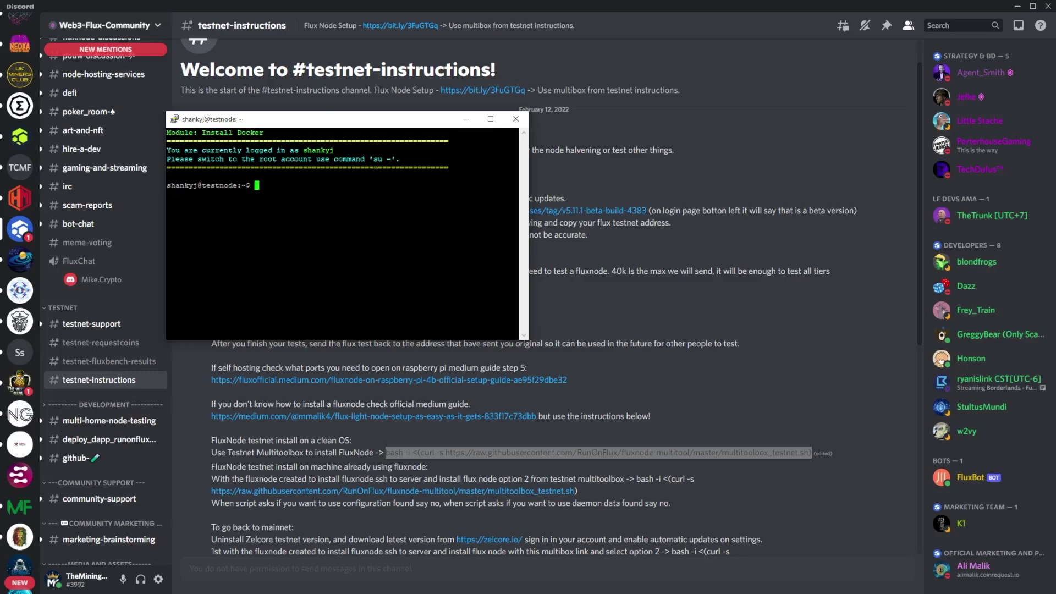
left_click_drag(374, 159, 393, 159)
key("Escape")
- Switch to root with sudo su -, run option 1 Install Docker, and answer y to return to the user
type("sudo su -")
key("Return")
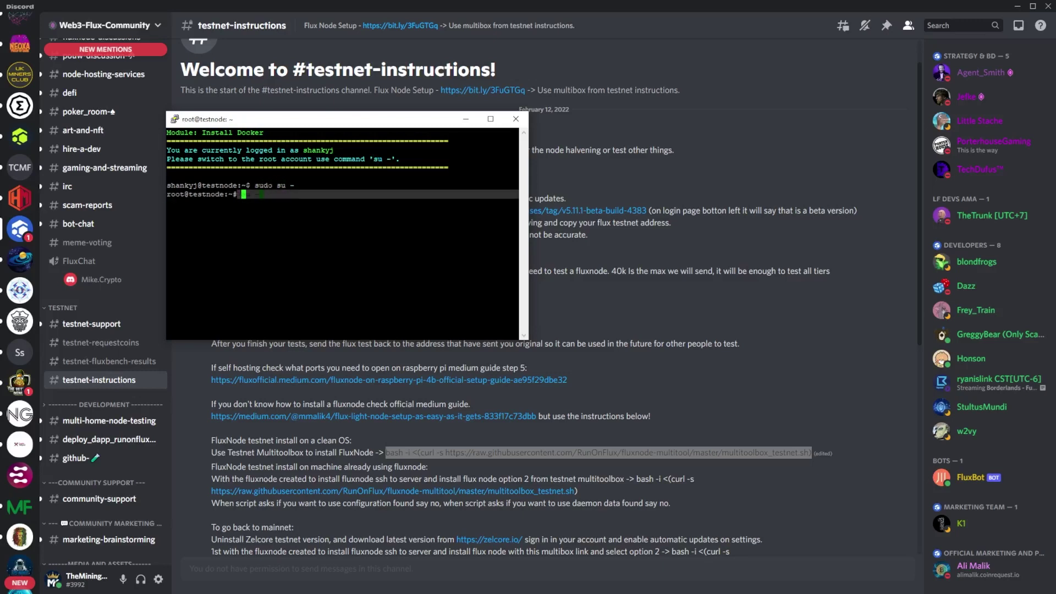
type("su")
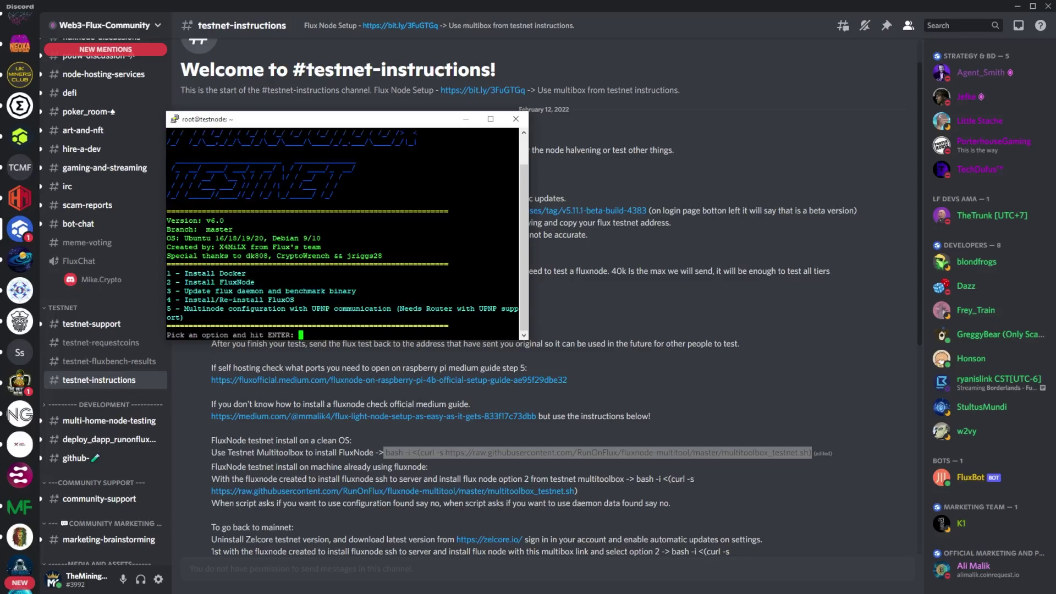
type("1")
key("Return")
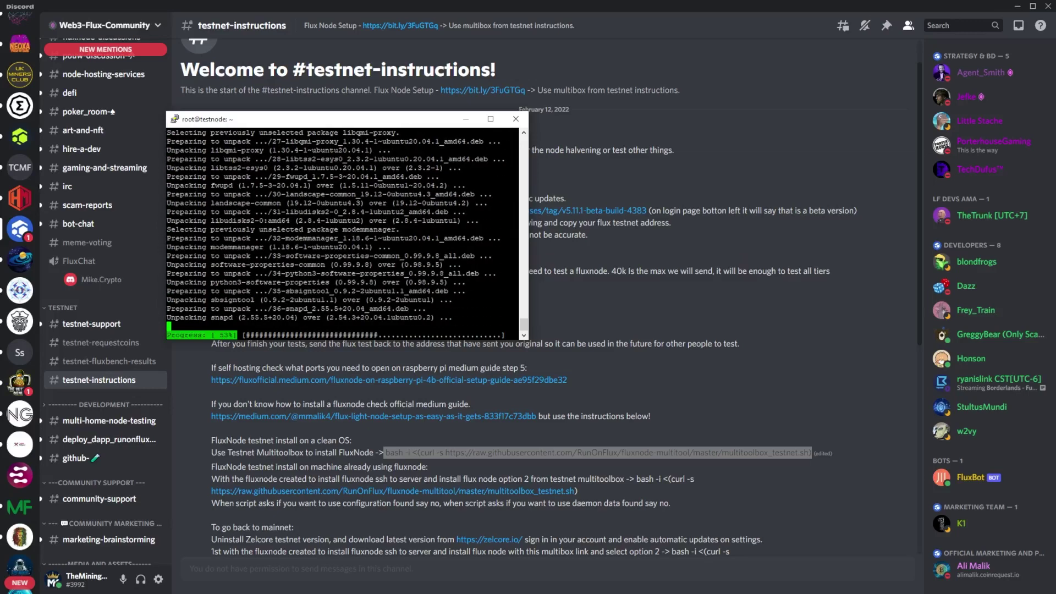
type("y")
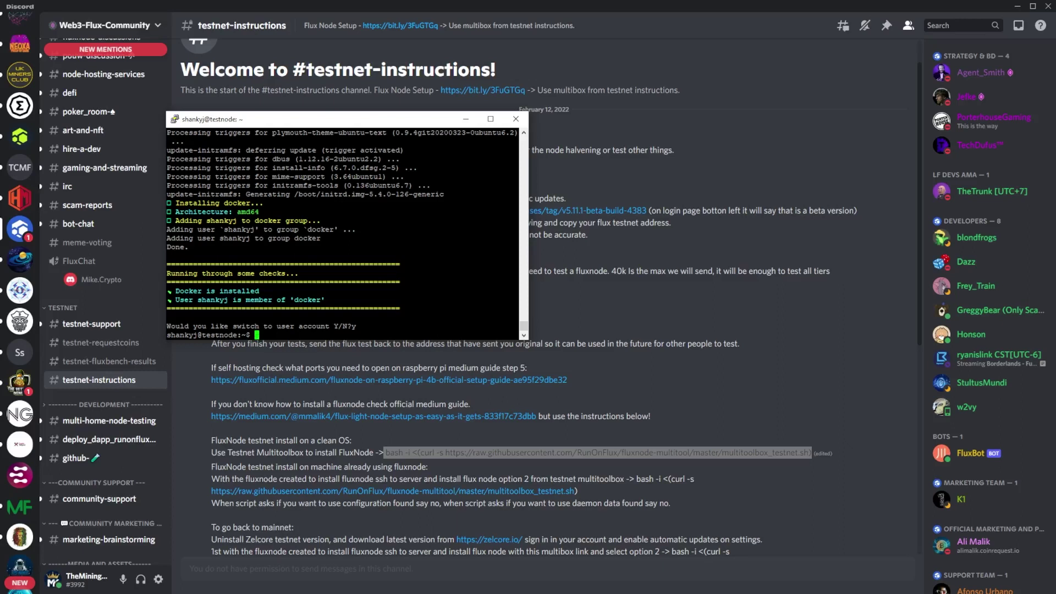
- Relaunch the multitoolbox and run option 2 Install FluxNode until it finishes after 45 min 1 sec
key("shift+Insert")
key("Return")
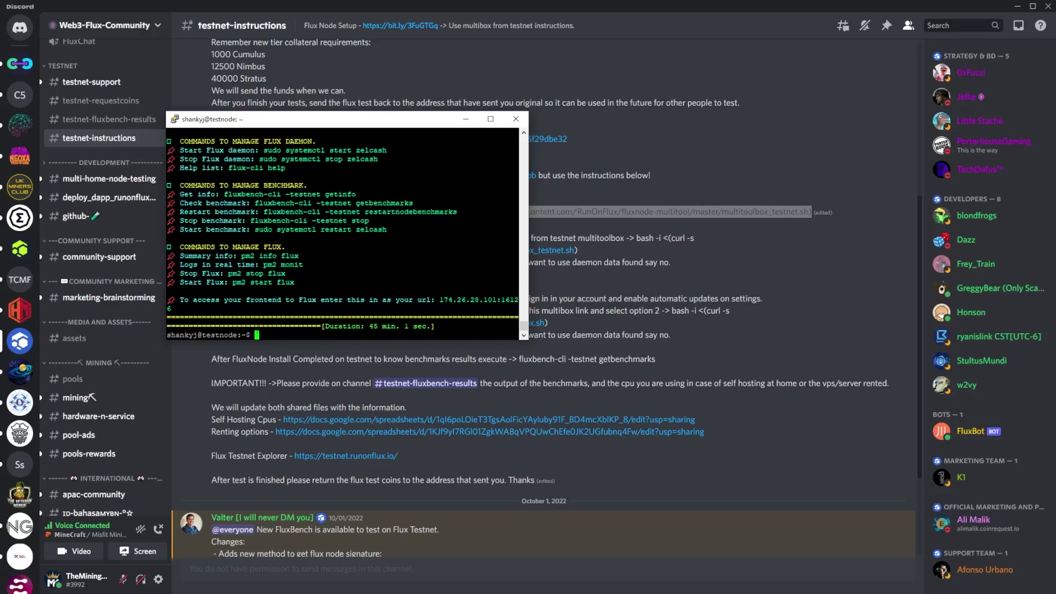
- Run multitoolbox option 5 and enable UPnP mode with FluxOS port 16127 and router 192.168.50.1
key("shift+Insert")
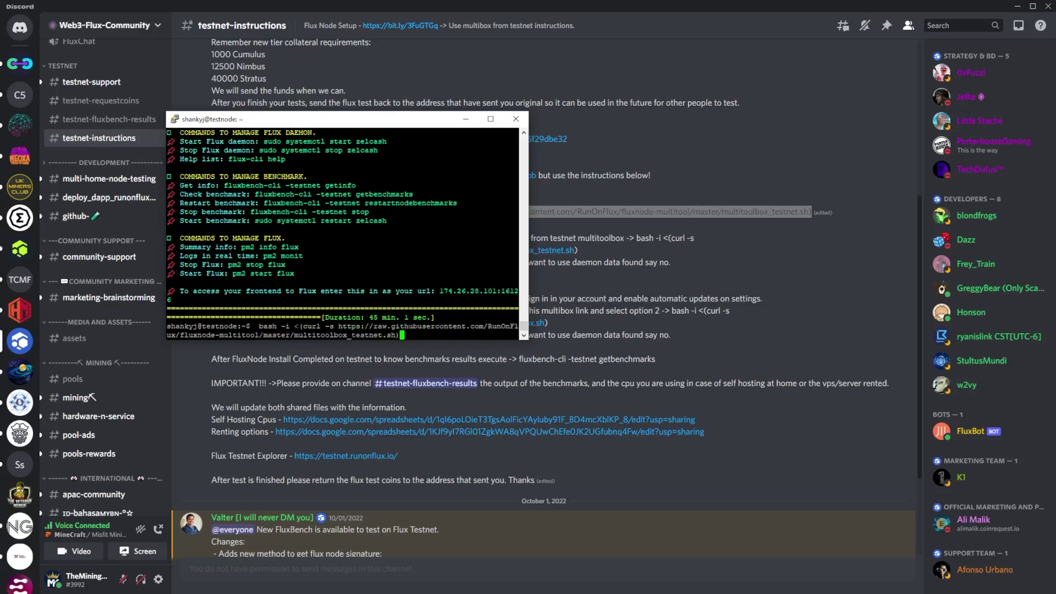
key("Return")
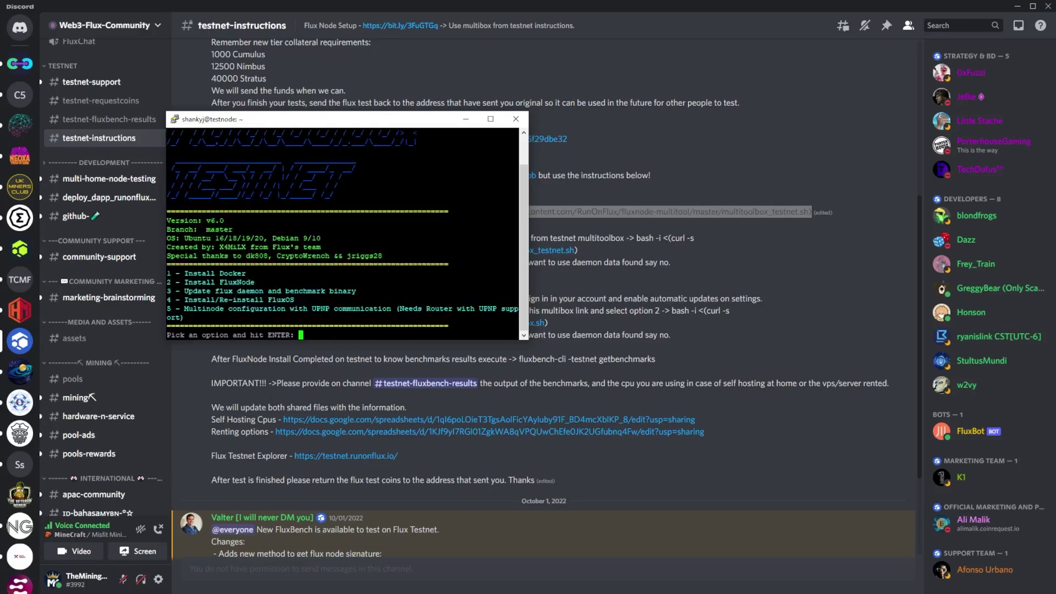
type("5")
key("Return")
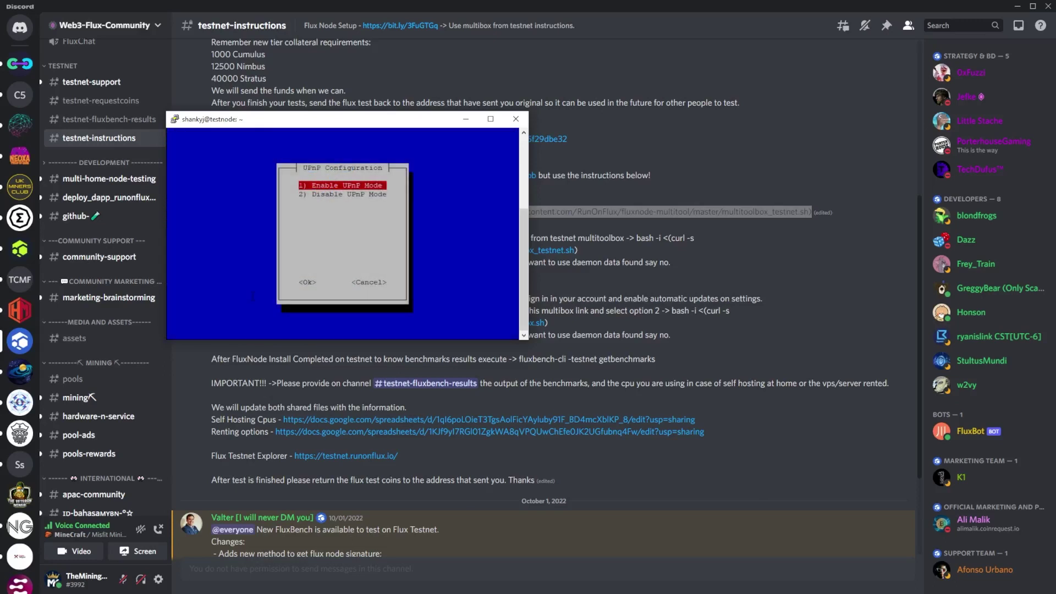
key("Return")
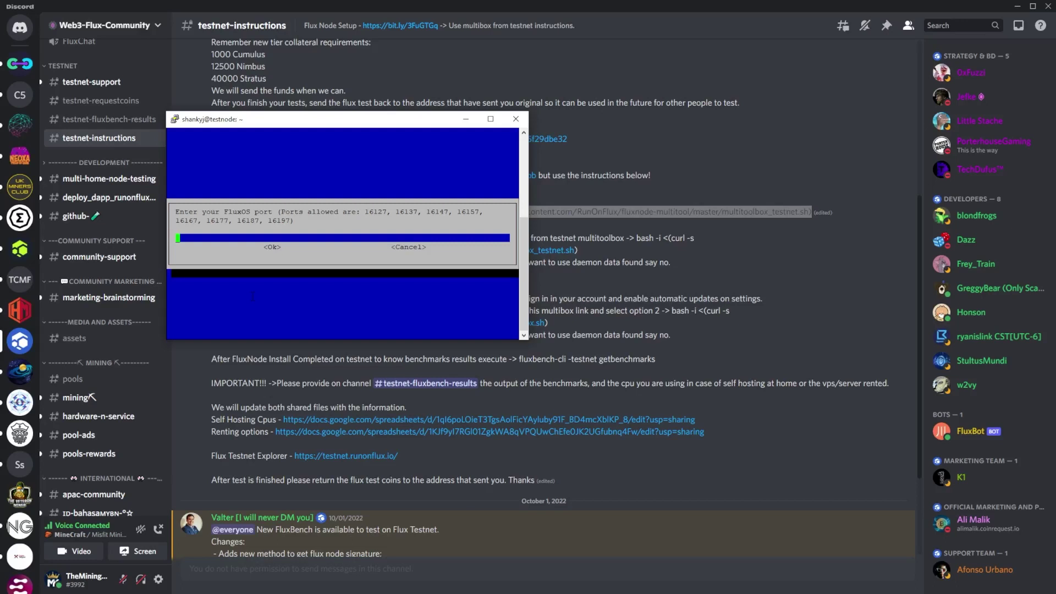
type("16127")
key("Return")
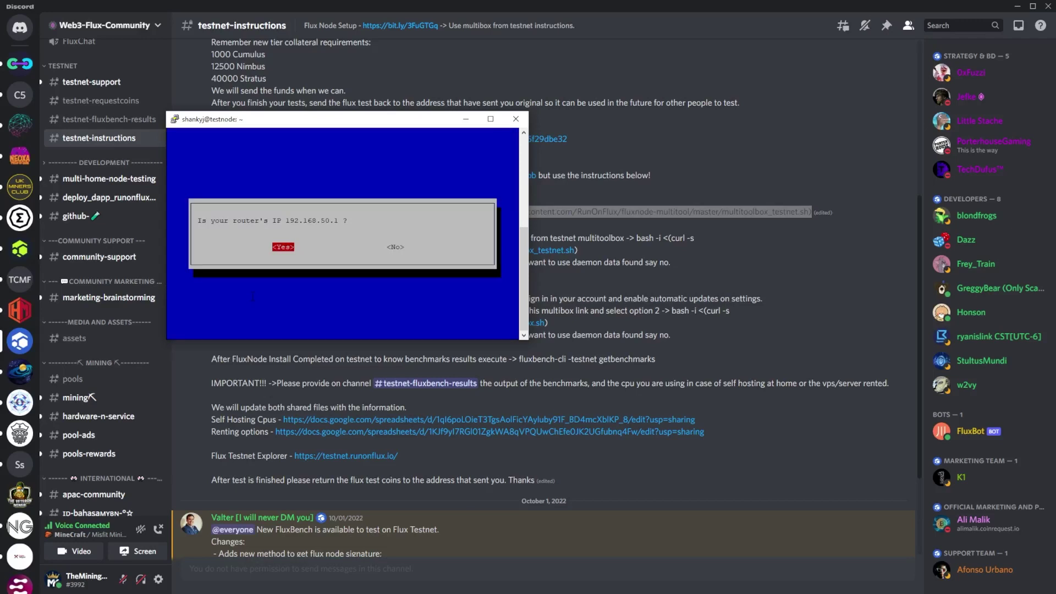
key("Return")
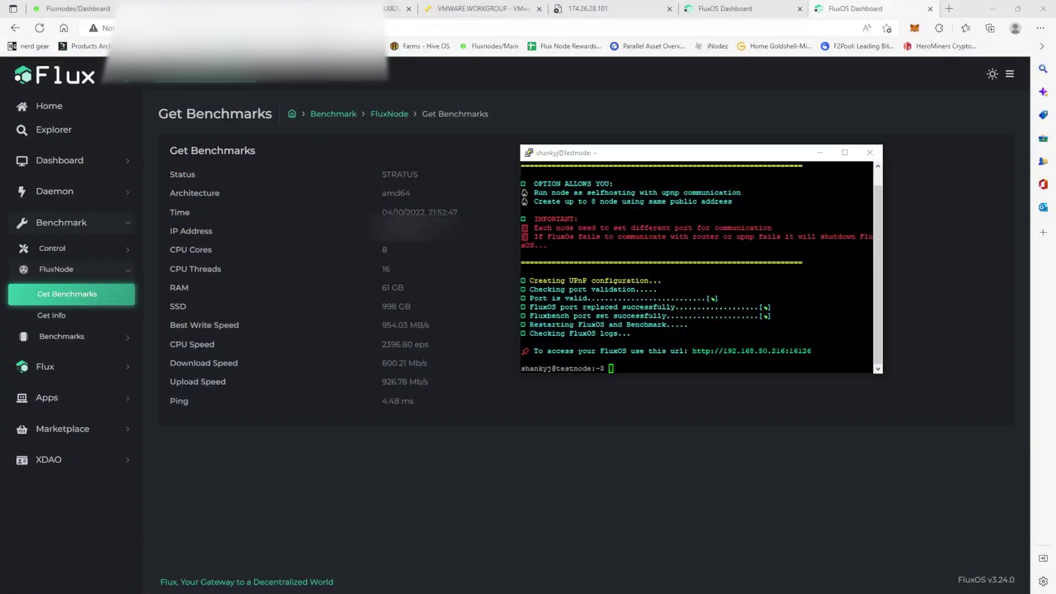
- Expand testnode in Zelcore's My FluxNodes list and open its FluxOS dashboard in a new tab
key("alt+Tab")
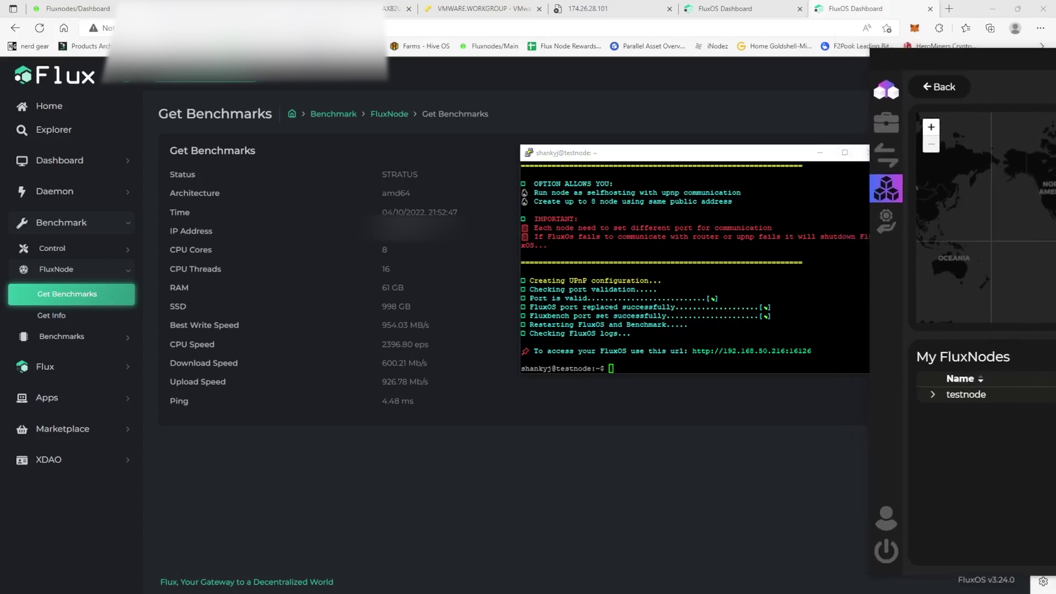
left_click(929, 397)
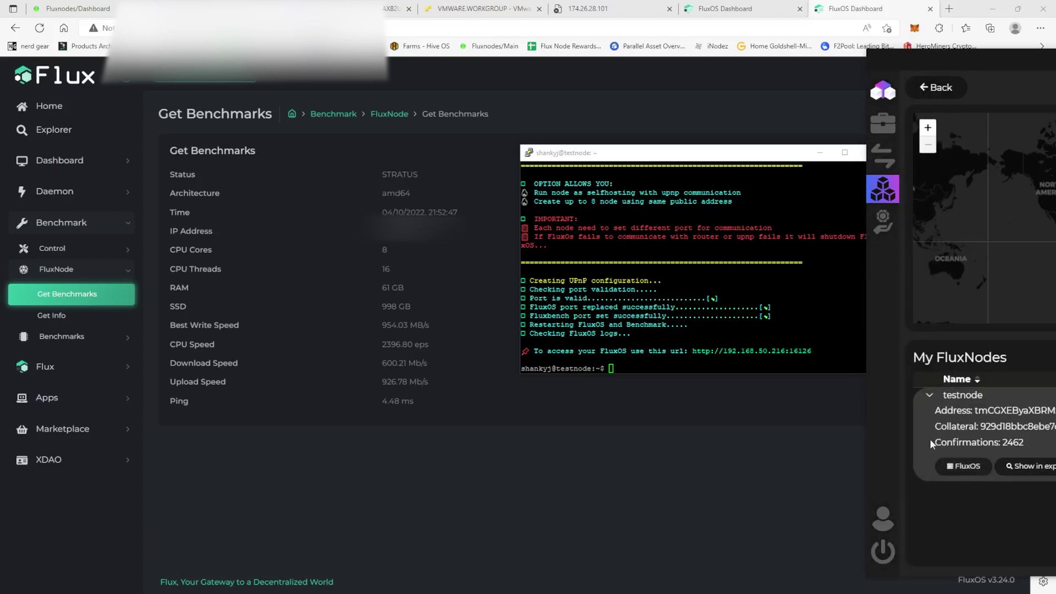
left_click(930, 395)
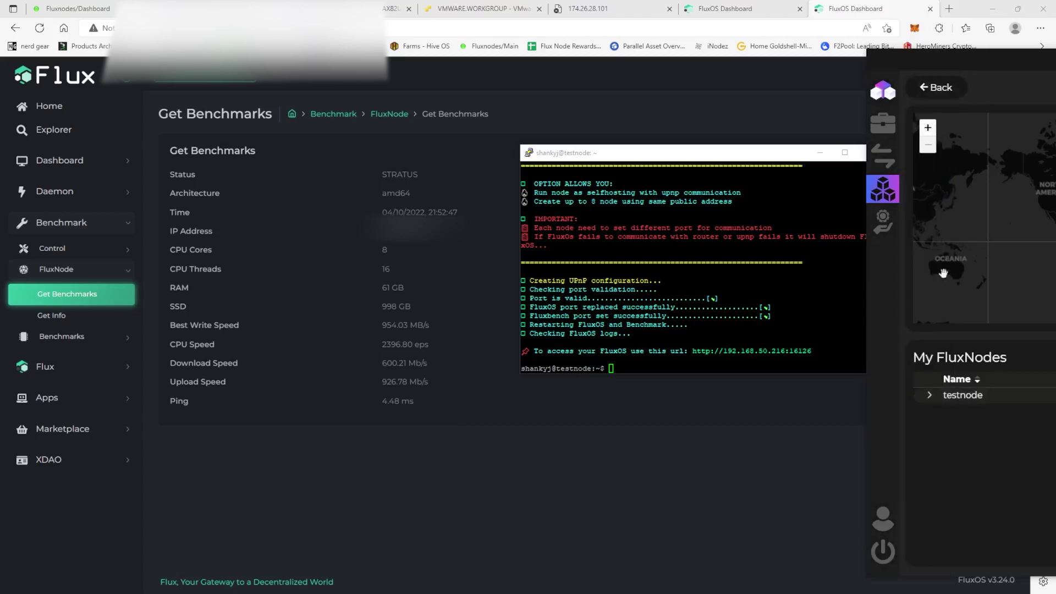
left_click(930, 395)
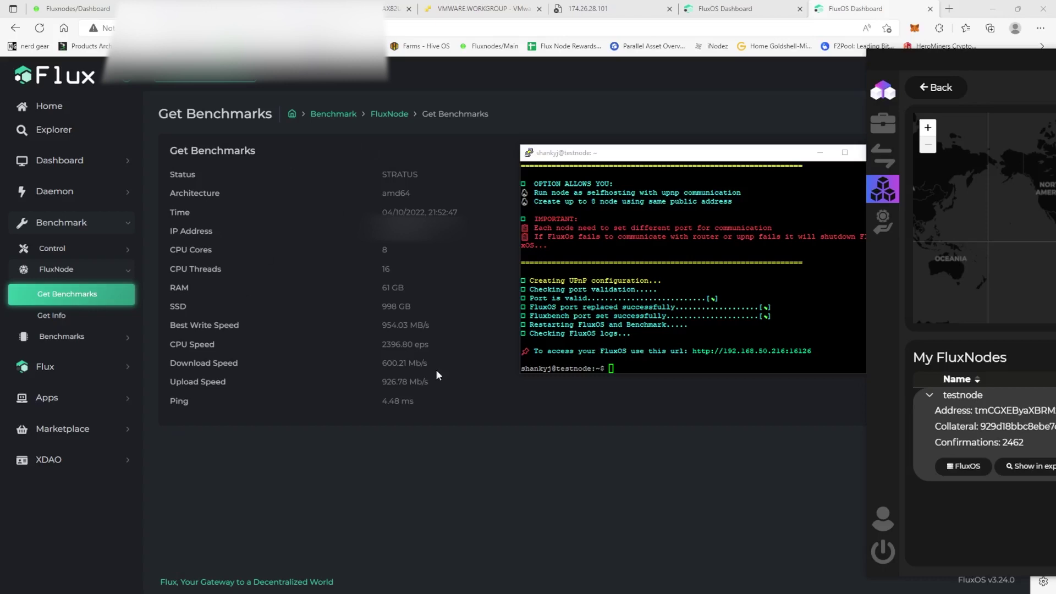
left_click(958, 471)
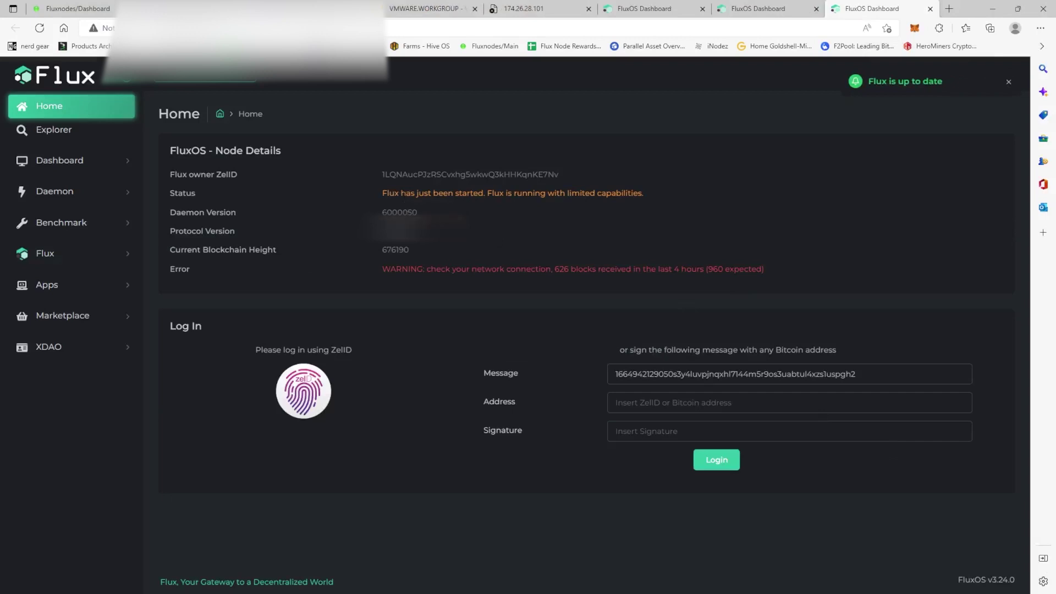
- View the node's Benchmark > FluxNode > Get Benchmarks page: STRATUS, 8 cores, 61 GB RAM, 998 GB SSD
left_click_drag(382, 193, 658, 189)
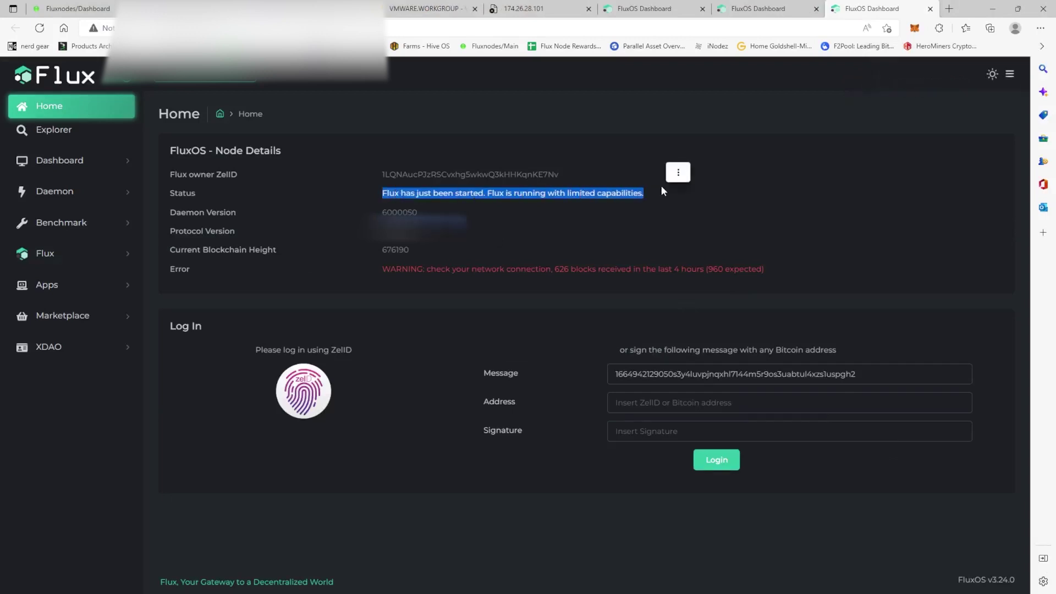
left_click(543, 245)
left_click(61, 224)
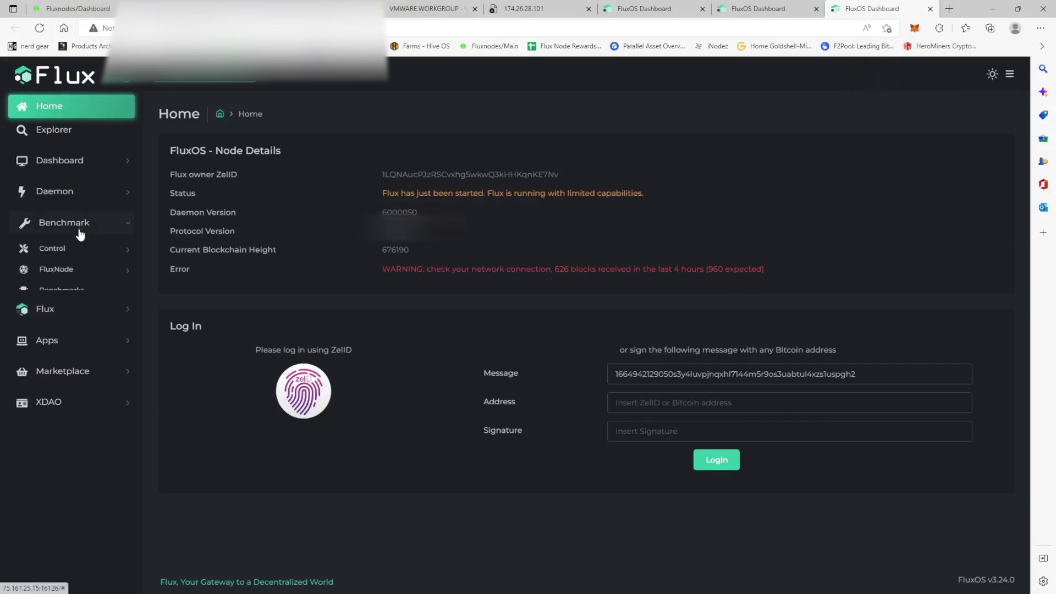
left_click(69, 269)
left_click(70, 295)
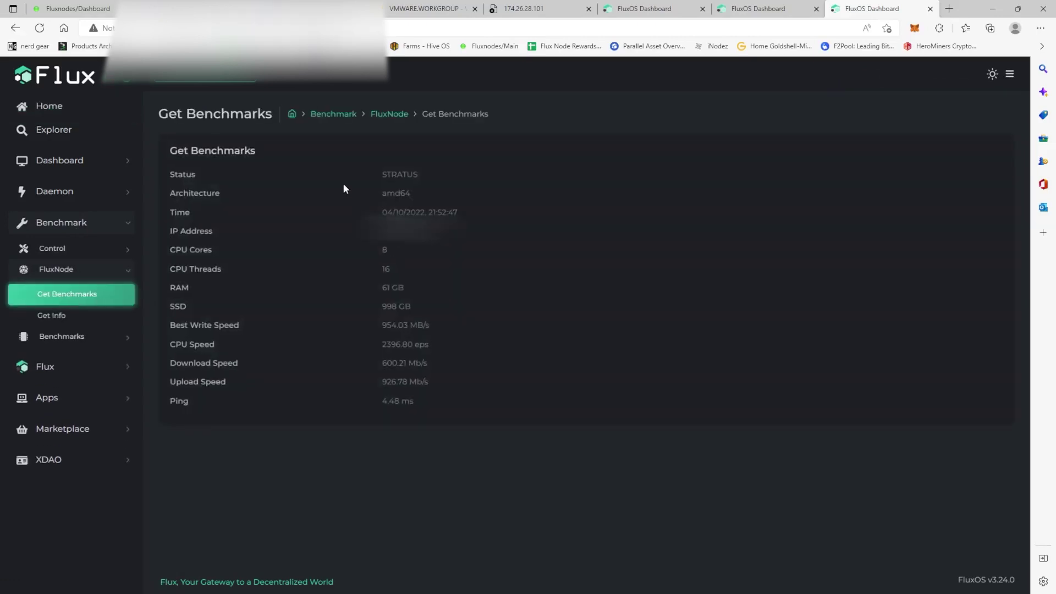
left_click_drag(380, 175, 418, 174)
left_click(418, 187)
double_click(386, 269)
double_click(340, 300)
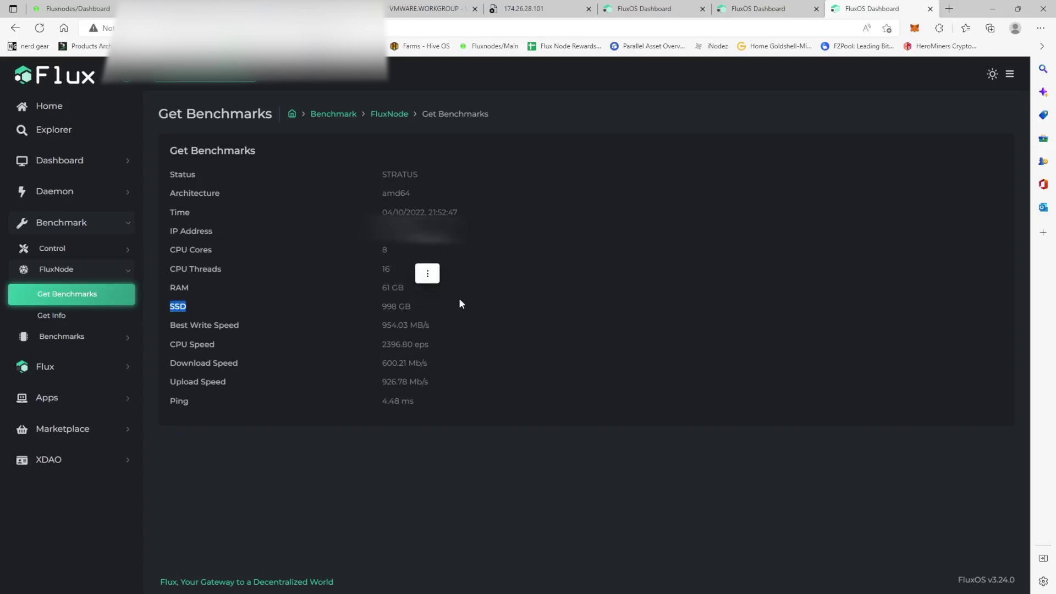
left_click_drag(359, 307, 440, 312)
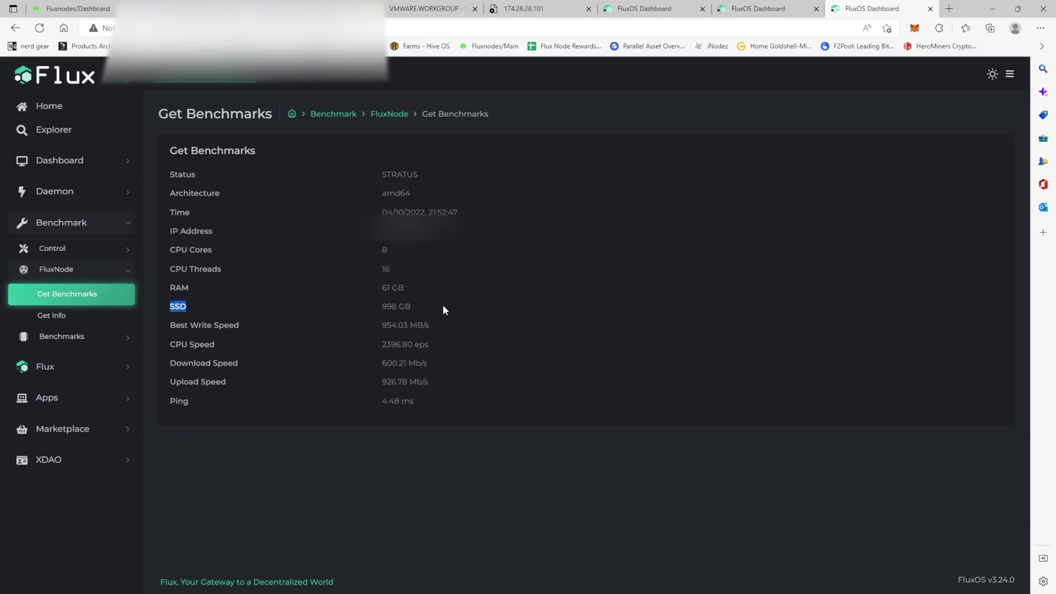
left_click(348, 318)
left_click_drag(362, 324, 426, 325)
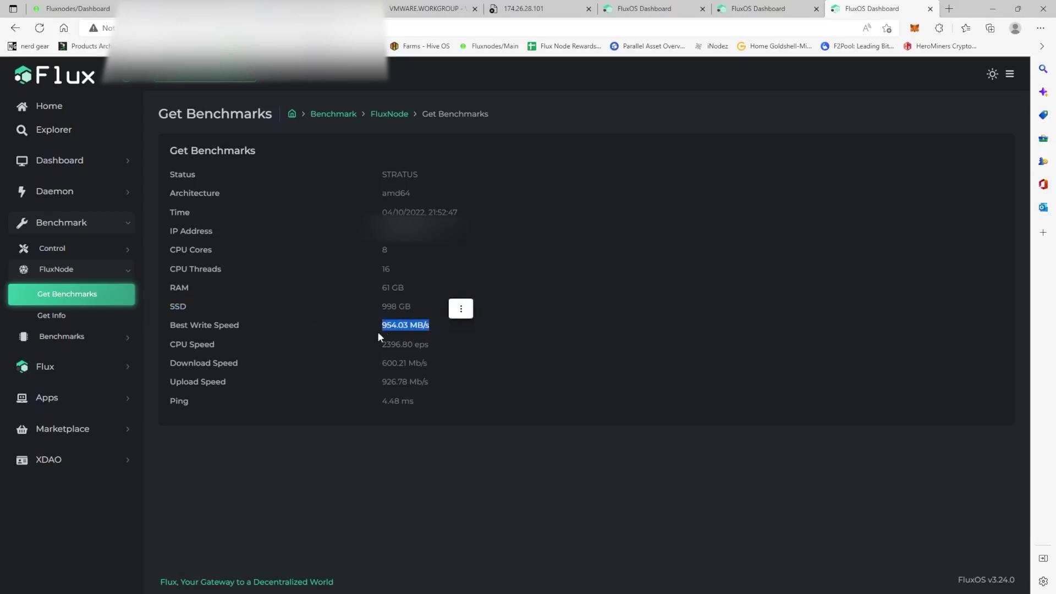
left_click(360, 337)
left_click_drag(381, 345, 427, 348)
left_click(384, 348)
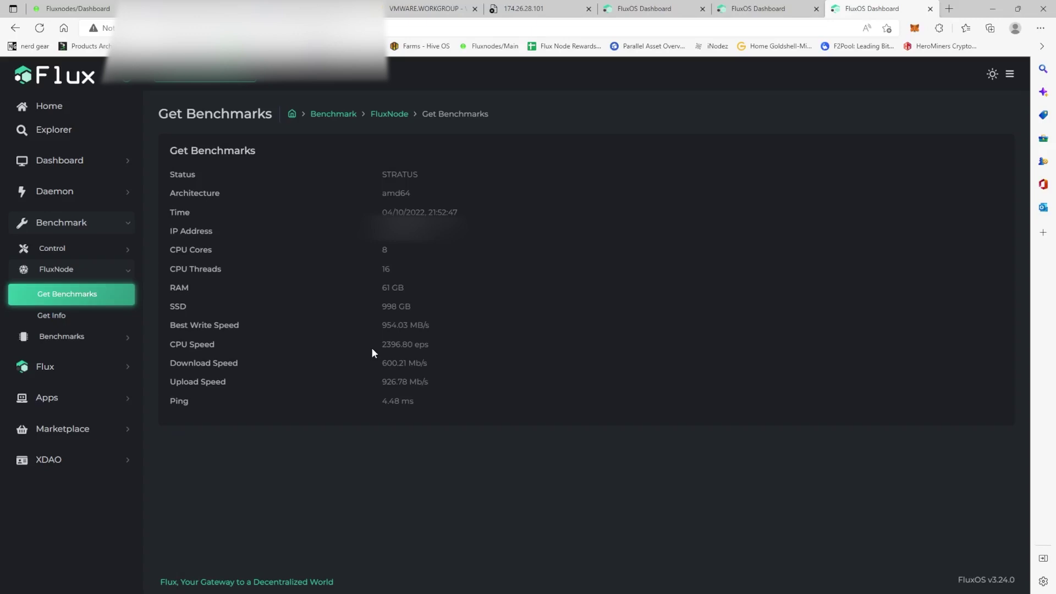
left_click_drag(372, 347, 429, 347)
left_click(354, 360)
left_click_drag(379, 362, 372, 380)
left_click(354, 371)
left_click_drag(374, 174, 356, 271)
left_click(343, 250)
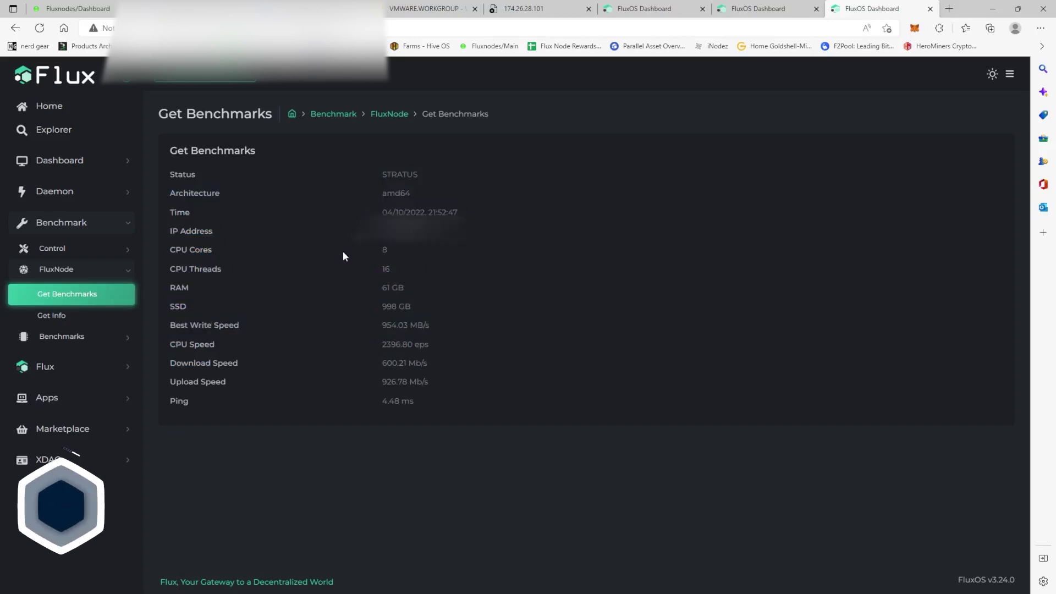